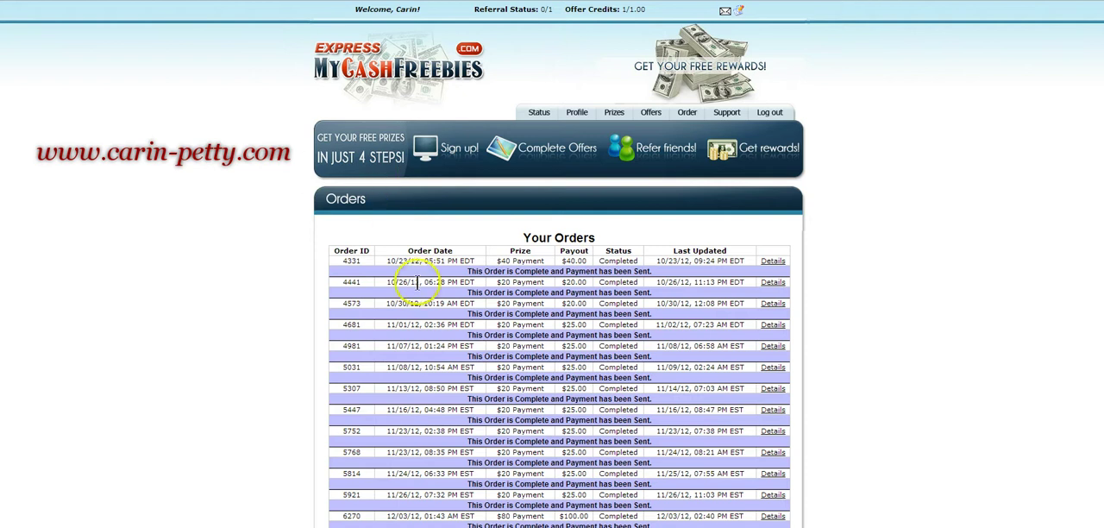
scroll(636, 315, "down", 10)
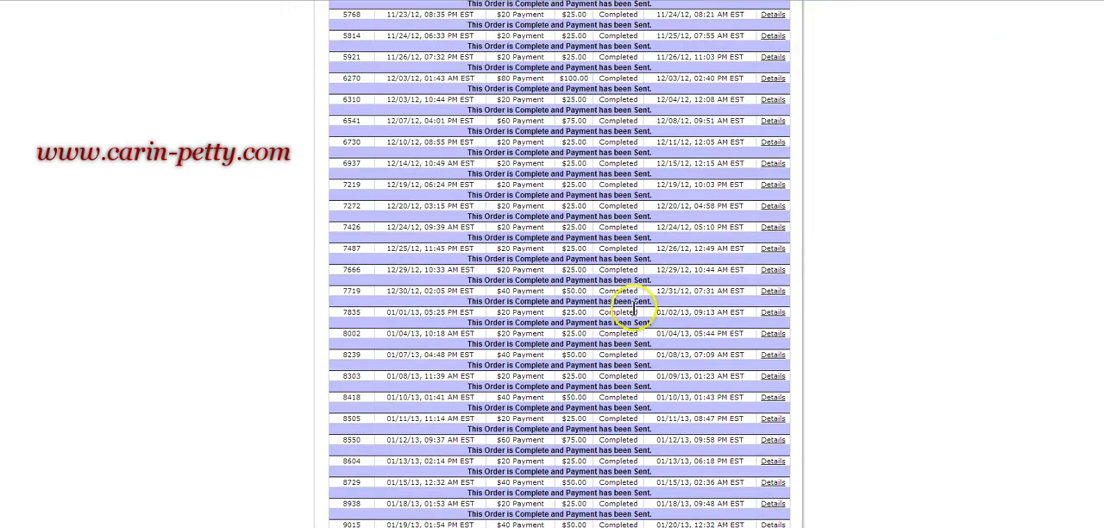
scroll(734, 209, "down", 2)
scroll(735, 210, "up", 10)
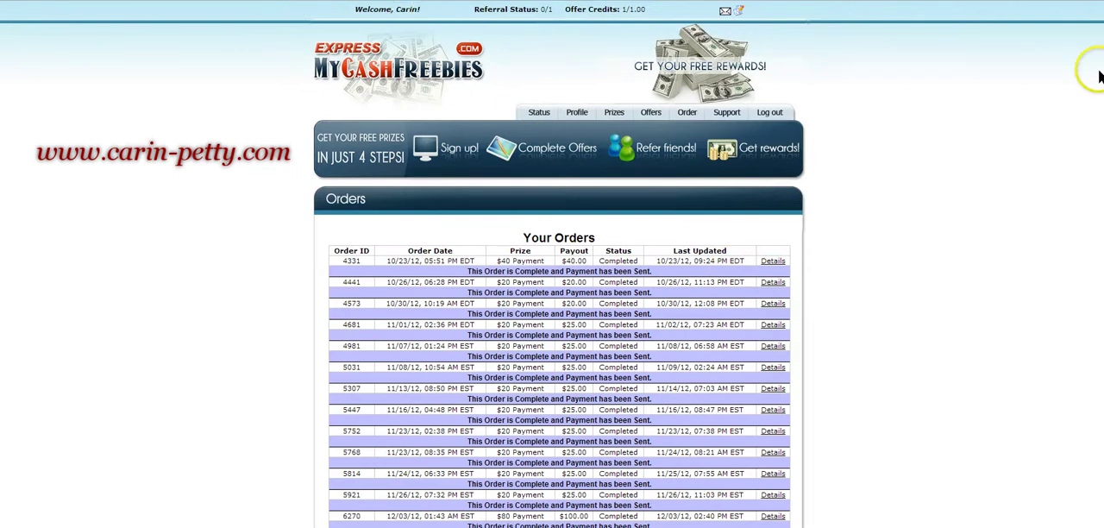
scroll(559, 264, "down", 10)
scroll(559, 264, "down", 10)
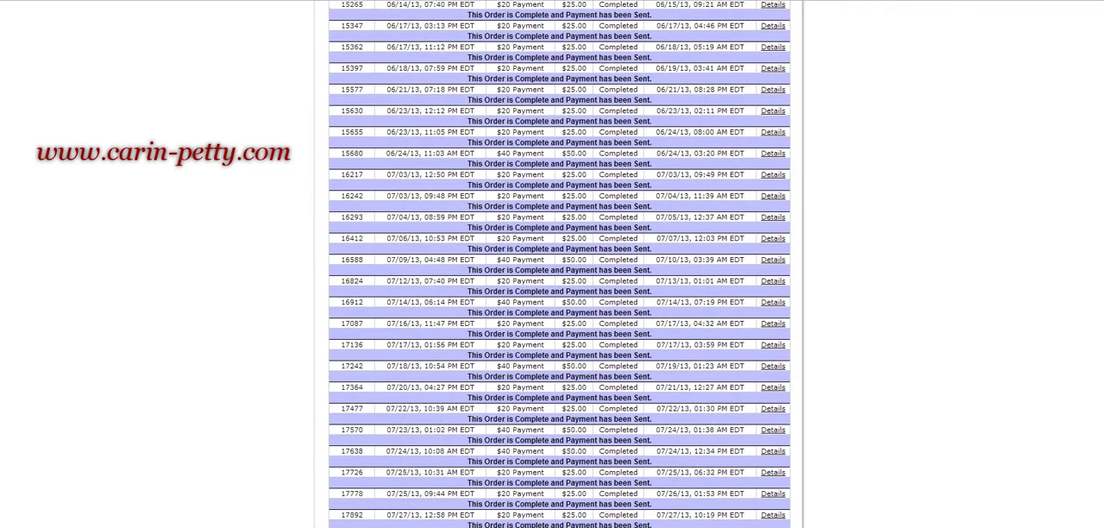
scroll(559, 264, "down", 10)
scroll(559, 264, "down", 10)
scroll(559, 264, "down", 5)
scroll(559, 264, "down", 5)
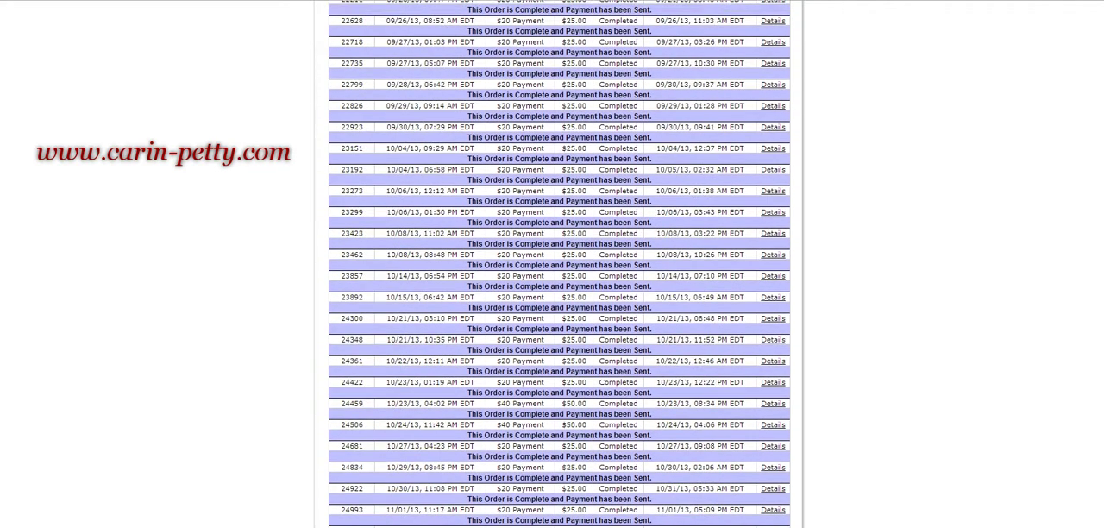
scroll(559, 264, "down", 5)
scroll(559, 264, "down", 5)
scroll(559, 264, "down", 3)
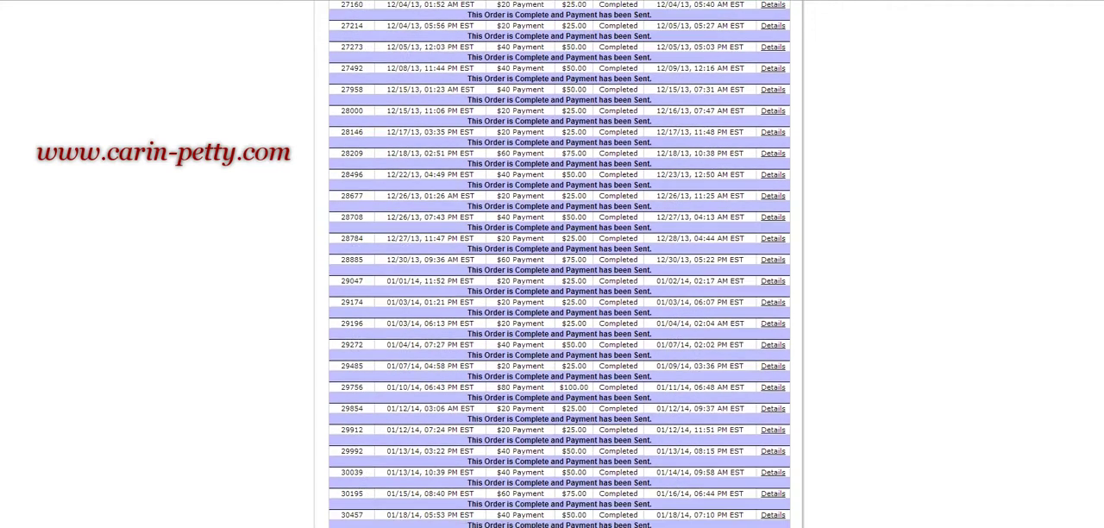
scroll(494, 236, "down", 1)
scroll(493, 236, "down", 1)
scroll(493, 235, "down", 1)
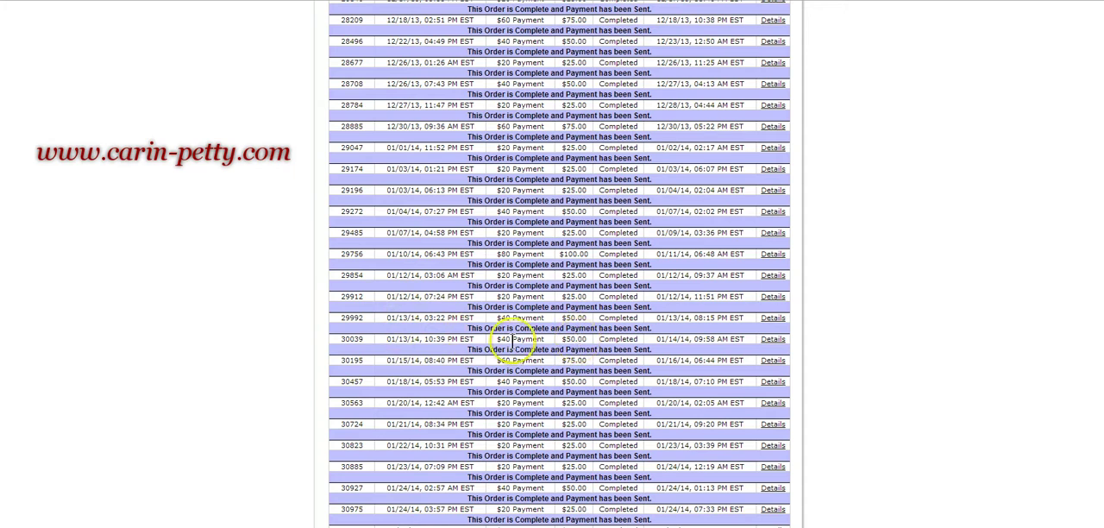
scroll(565, 345, "down", 2)
scroll(569, 352, "down", 1)
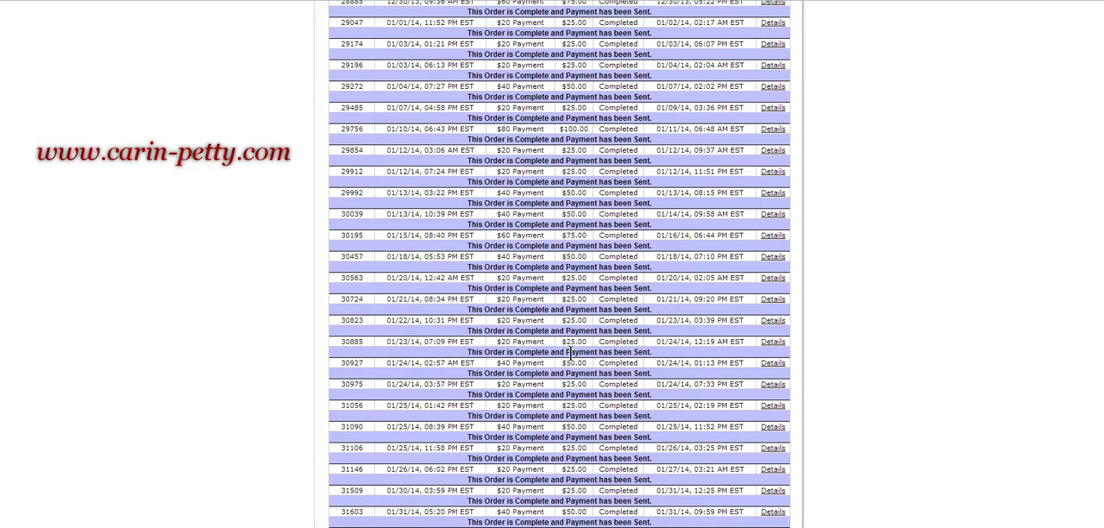
scroll(569, 352, "down", 1)
scroll(569, 352, "down", 1)
scroll(569, 354, "down", 1)
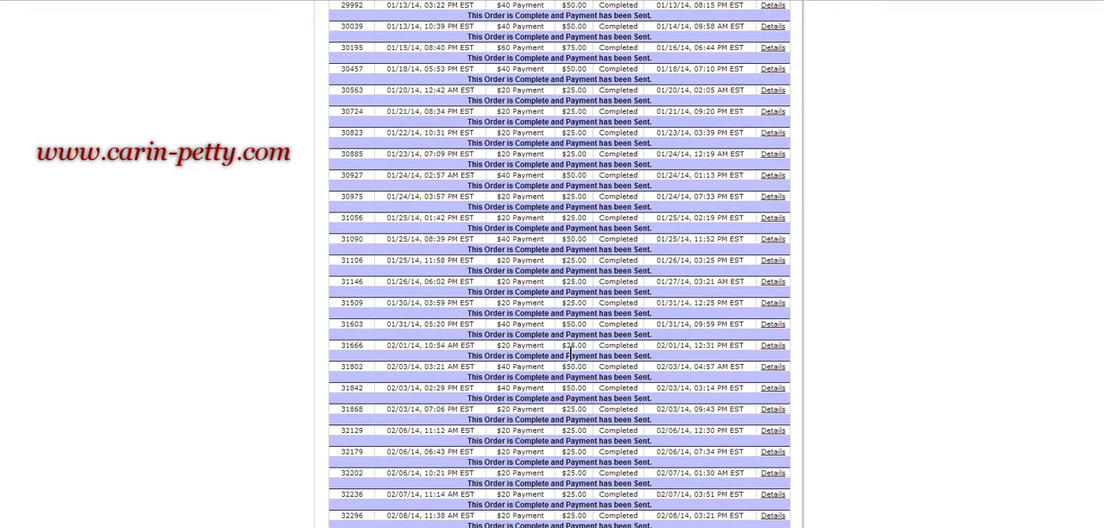
scroll(569, 352, "down", 1)
scroll(570, 353, "down", 1)
scroll(570, 356, "down", 1)
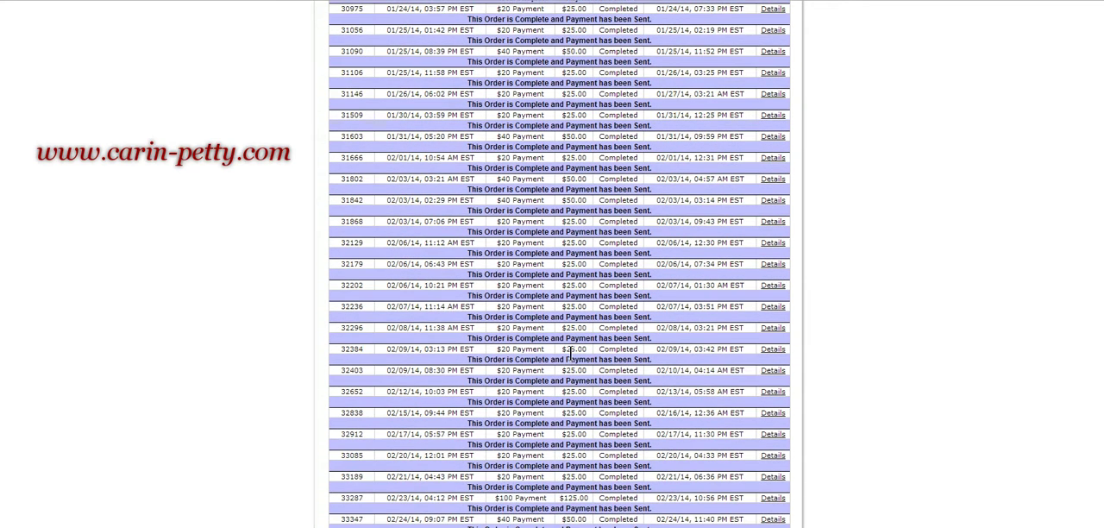
scroll(571, 359, "down", 1)
scroll(571, 360, "down", 1)
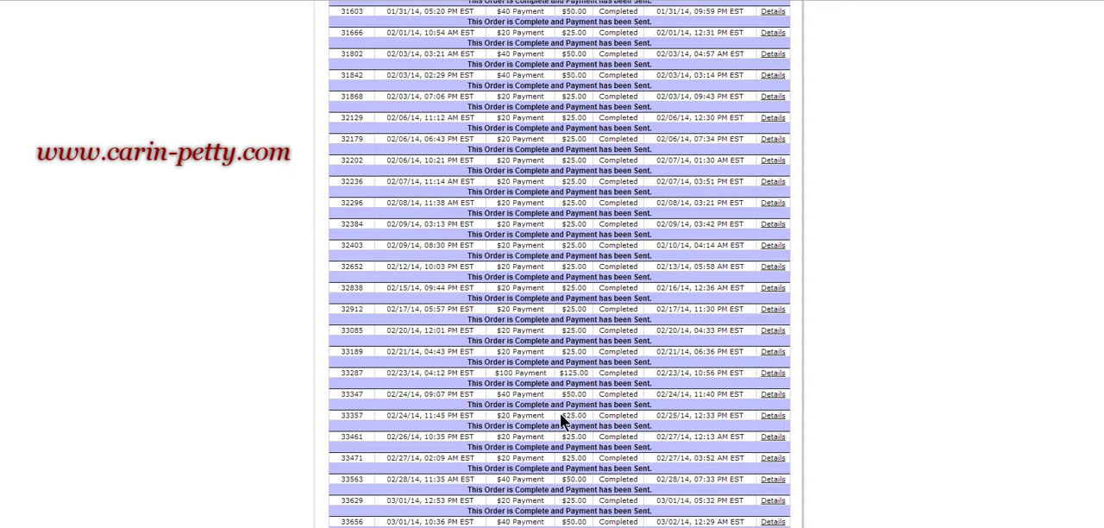
scroll(561, 414, "down", 1)
scroll(561, 414, "down", 1)
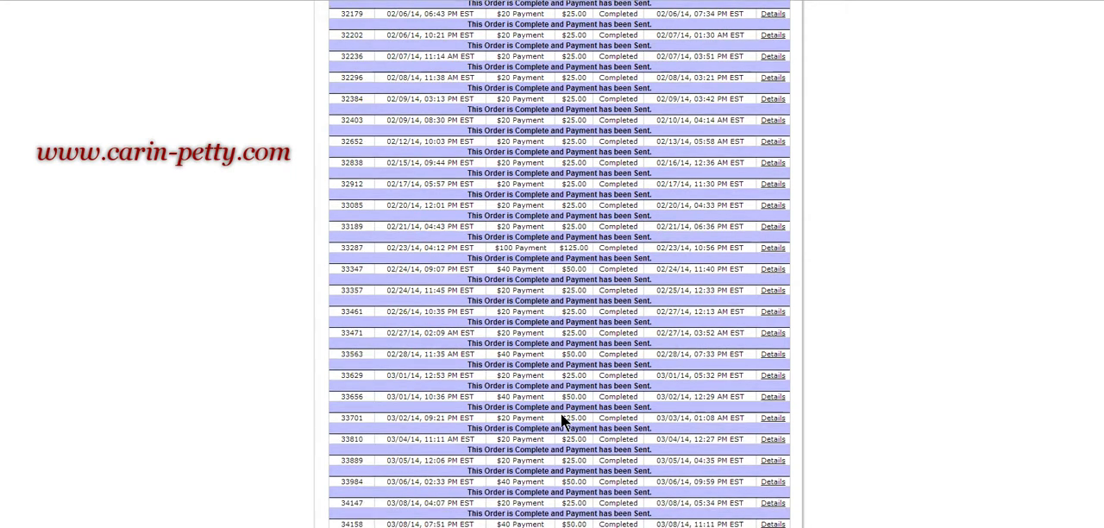
scroll(561, 415, "down", 1)
scroll(560, 413, "down", 2)
scroll(561, 414, "down", 3)
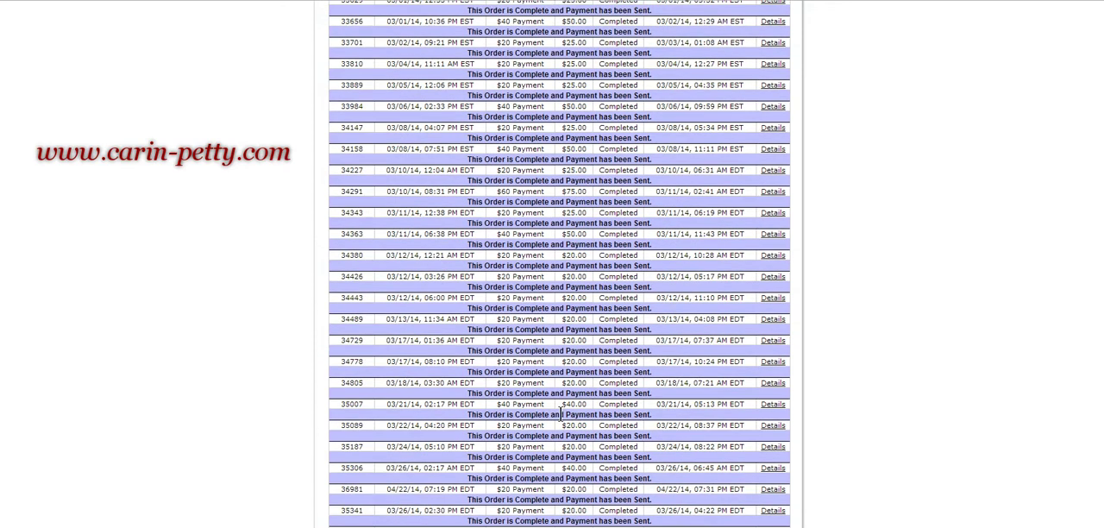
scroll(561, 414, "down", 1)
scroll(561, 414, "down", 2)
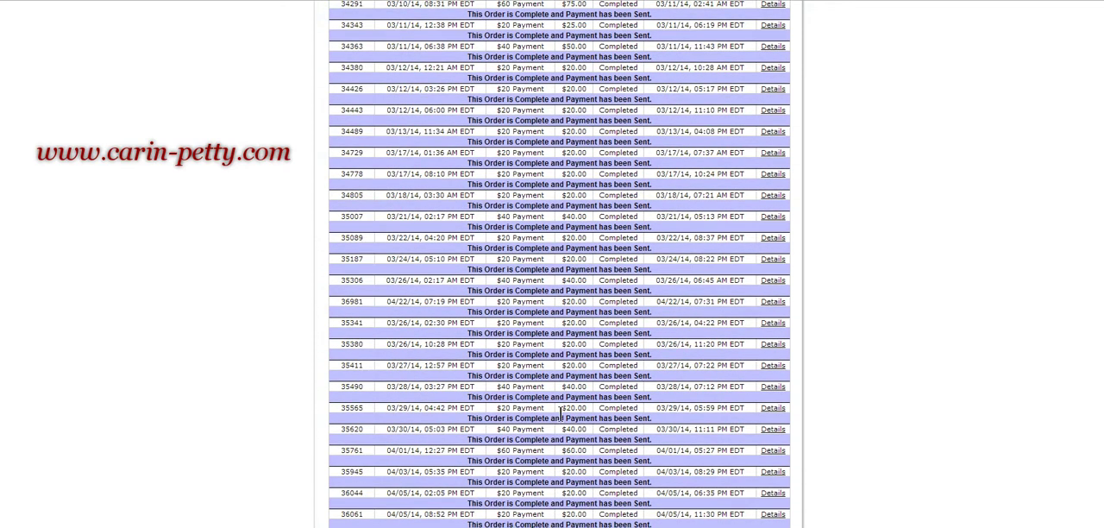
scroll(560, 415, "down", 2)
scroll(561, 416, "down", 1)
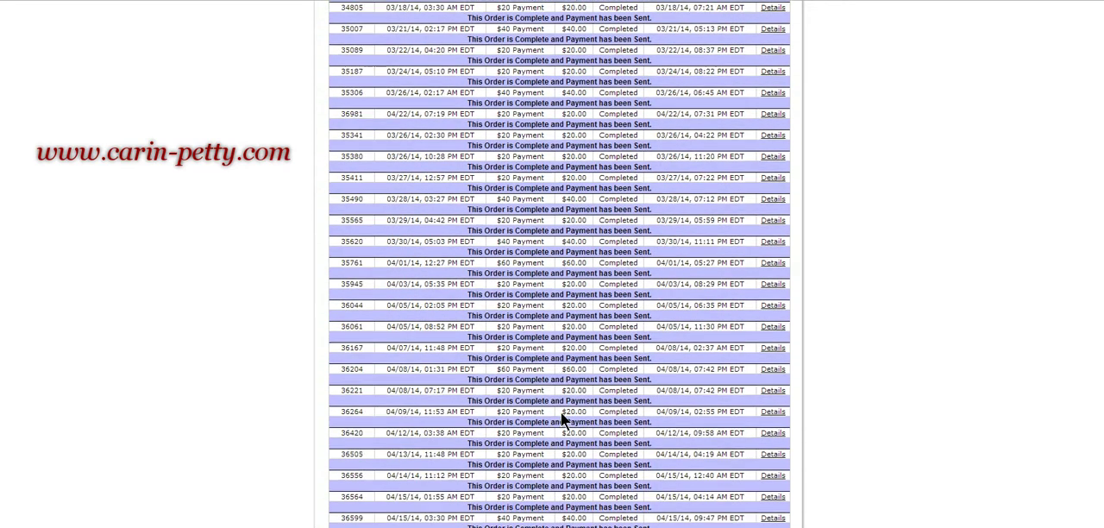
scroll(561, 418, "down", 2)
scroll(561, 418, "down", 1)
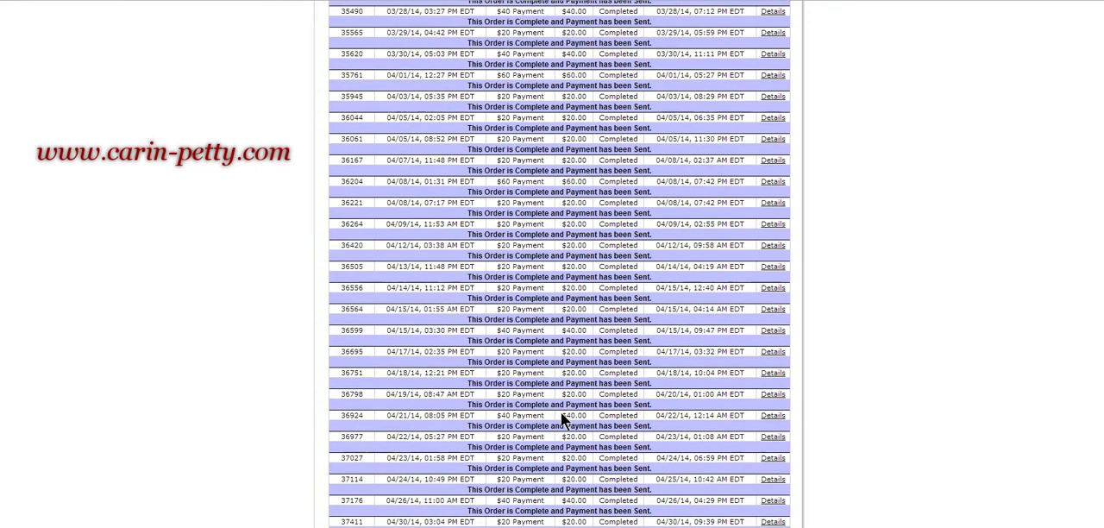
scroll(561, 419, "down", 1)
scroll(560, 418, "down", 2)
scroll(561, 416, "down", 1)
scroll(561, 413, "down", 2)
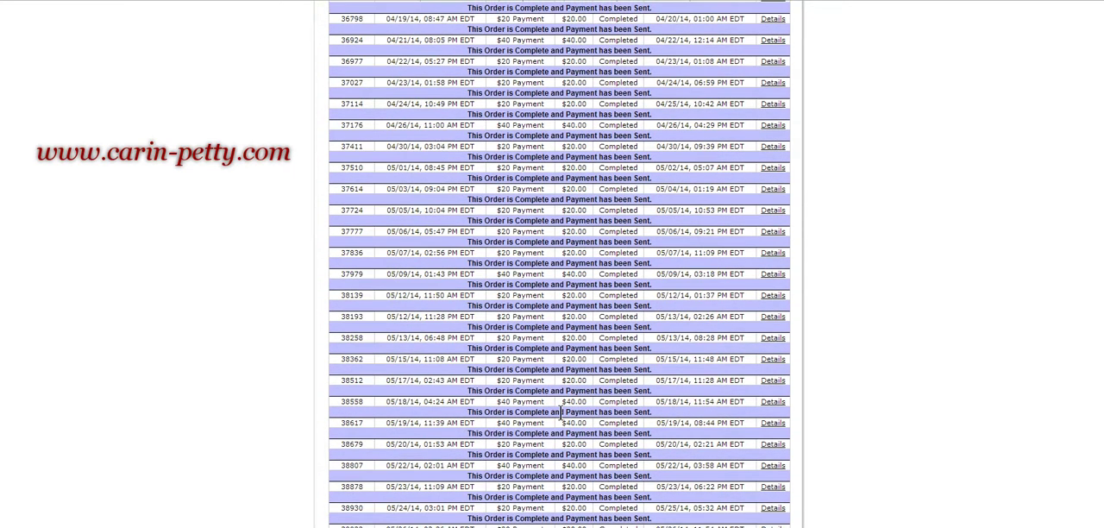
scroll(560, 413, "down", 2)
scroll(561, 414, "down", 2)
scroll(561, 414, "down", 2)
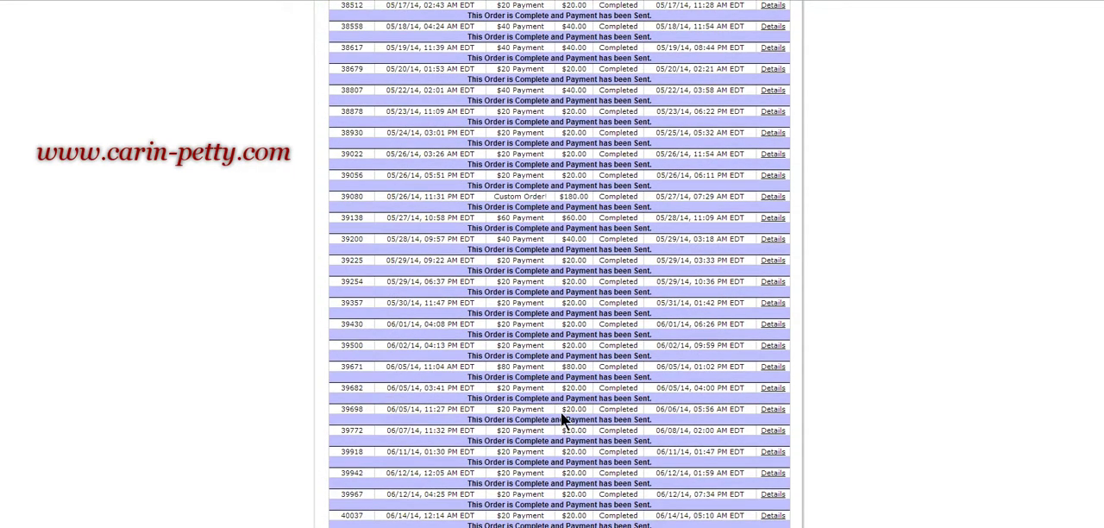
scroll(561, 418, "down", 3)
scroll(561, 418, "down", 2)
scroll(561, 417, "down", 2)
scroll(560, 417, "down", 2)
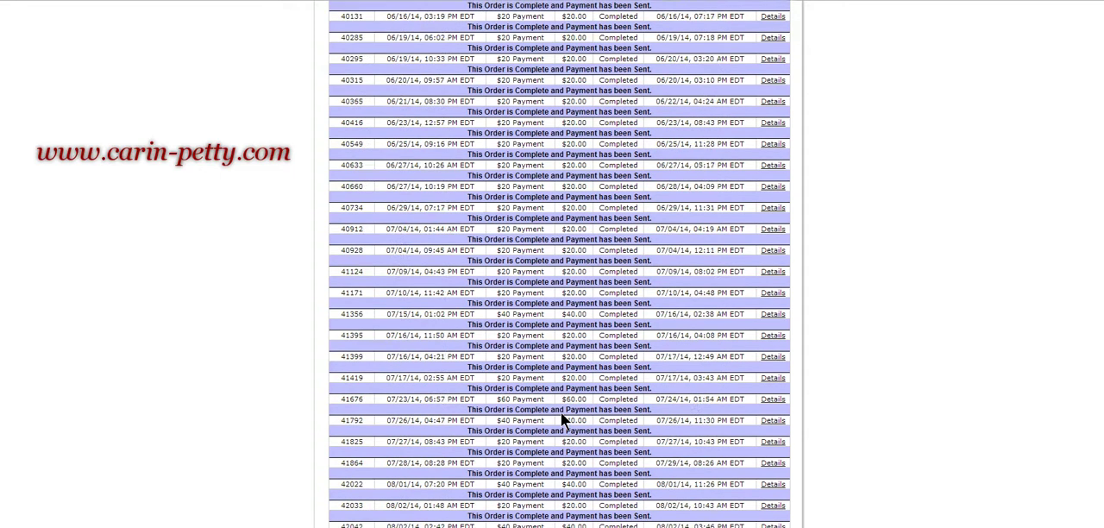
scroll(561, 414, "down", 1)
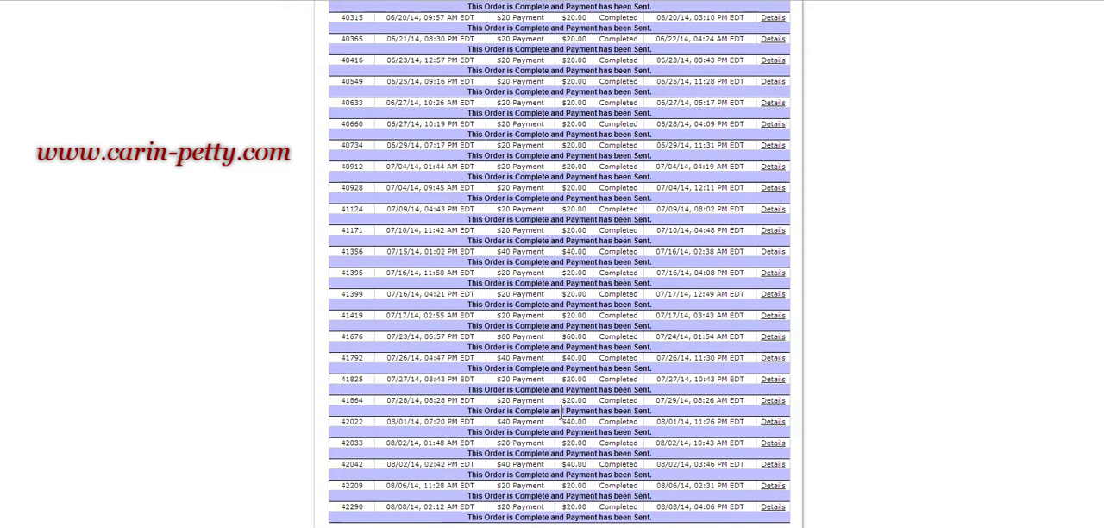
Step: Jump back to the top of the Double MyCashFreebies orders table, showing the first October 2012 orders
key("Home")
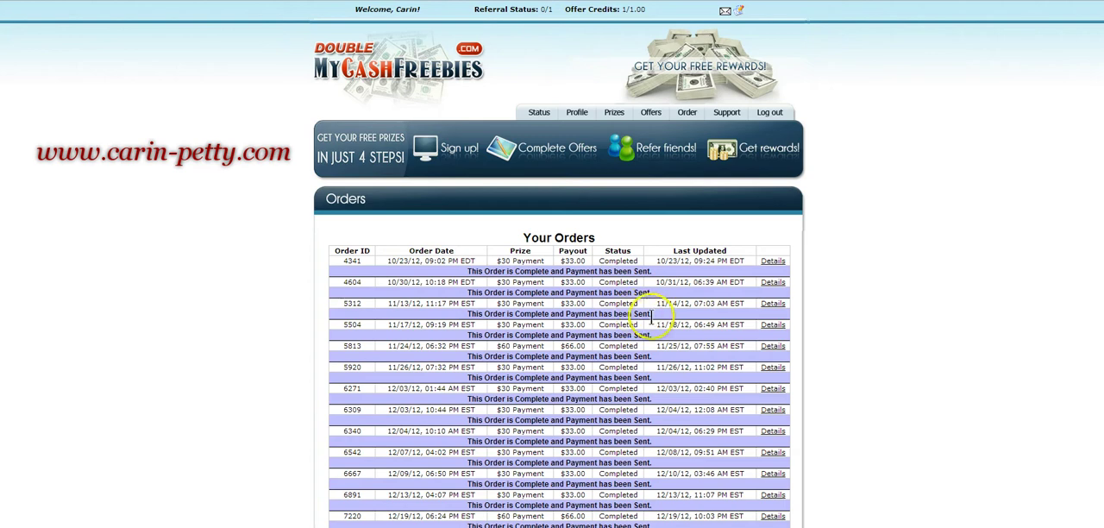
scroll(627, 319, "down", 3)
scroll(627, 319, "down", 3)
scroll(627, 319, "down", 3)
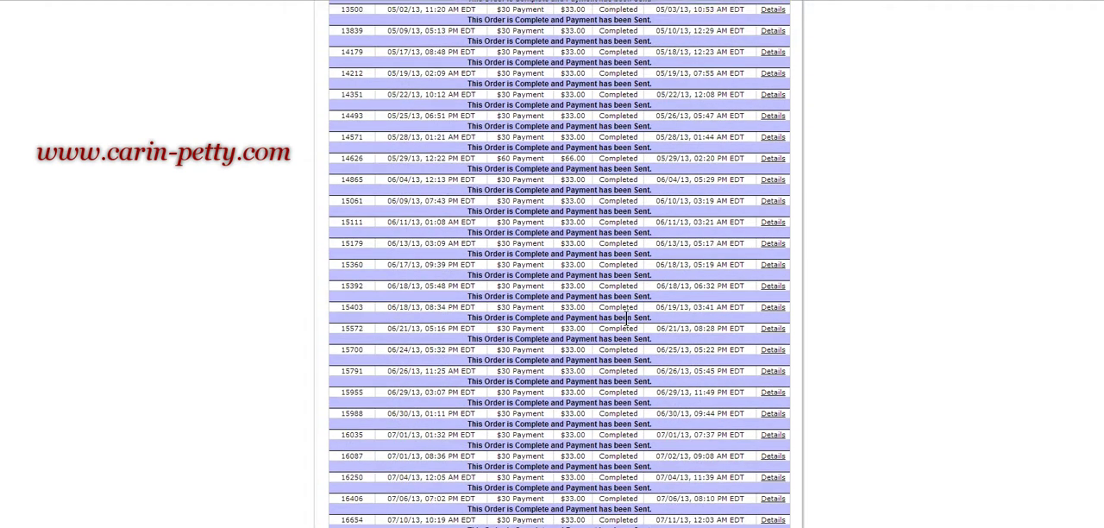
scroll(627, 319, "down", 3)
scroll(627, 319, "down", 3)
scroll(627, 319, "down", 3)
scroll(627, 319, "down", 3)
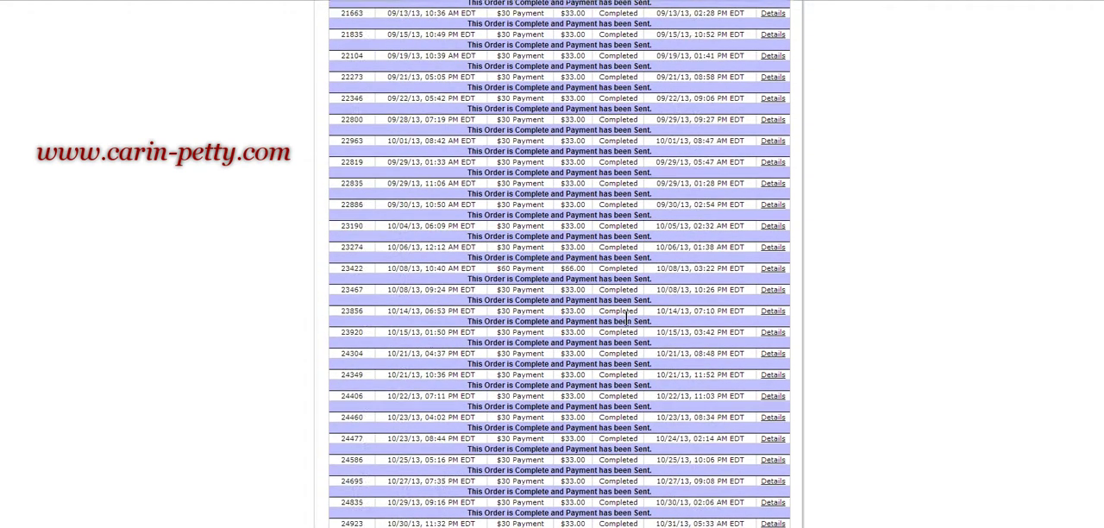
scroll(627, 319, "down", 3)
scroll(627, 319, "down", 3)
scroll(627, 319, "down", 3)
scroll(628, 320, "down", 3)
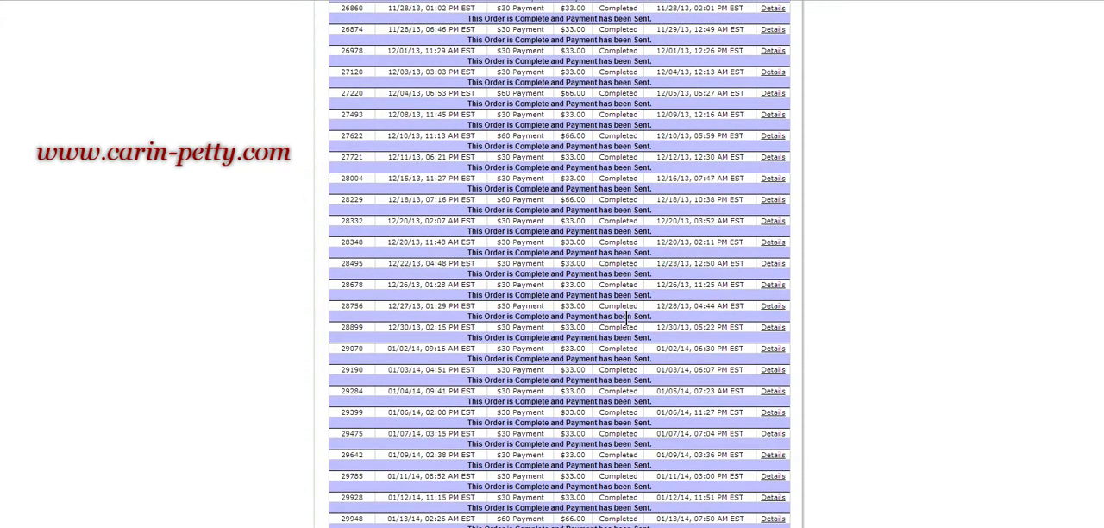
scroll(627, 320, "down", 3)
scroll(627, 319, "down", 3)
scroll(627, 319, "down", 2)
scroll(627, 319, "down", 2)
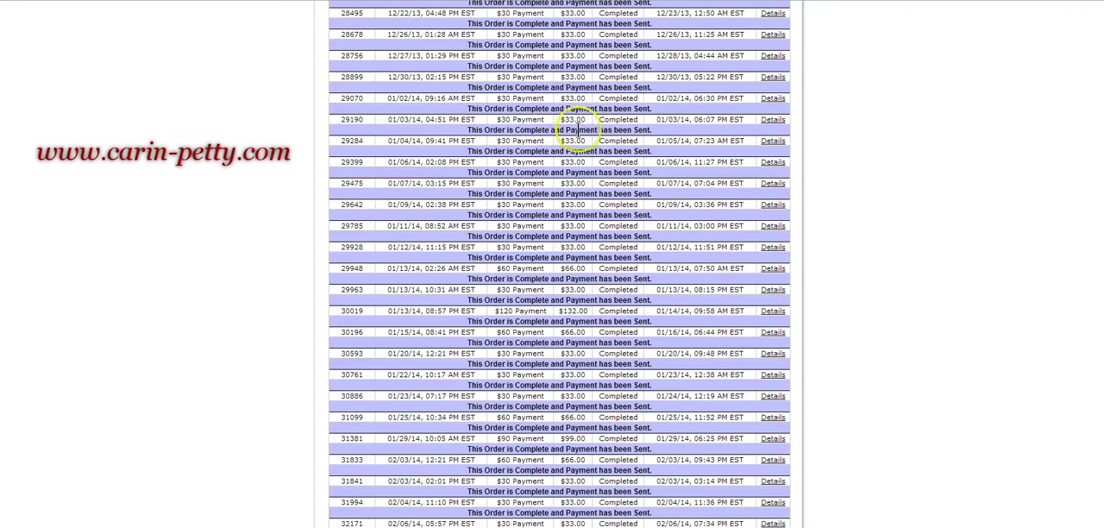
scroll(584, 151, "down", 1)
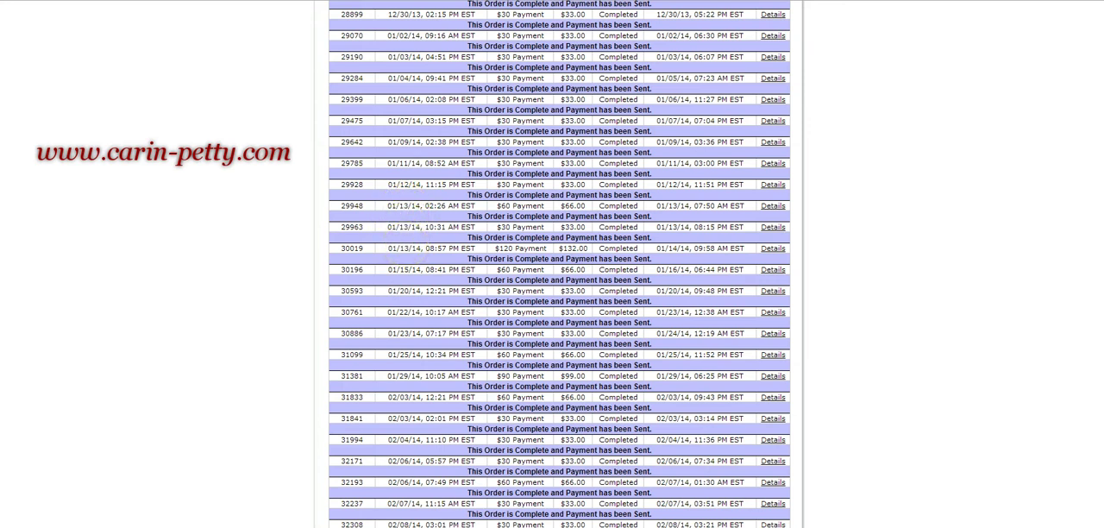
scroll(560, 264, "down", 20)
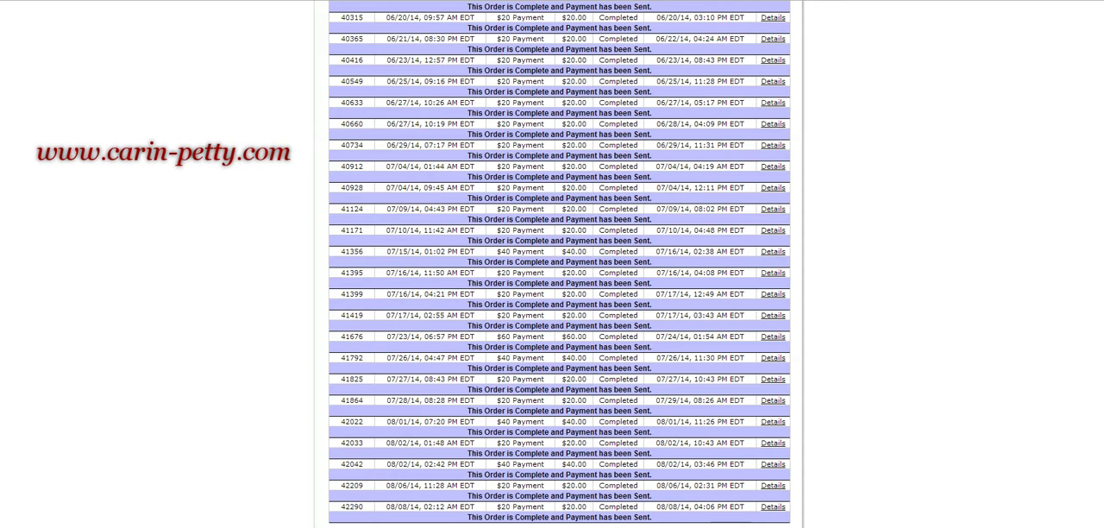
scroll(454, 259, "up", 20)
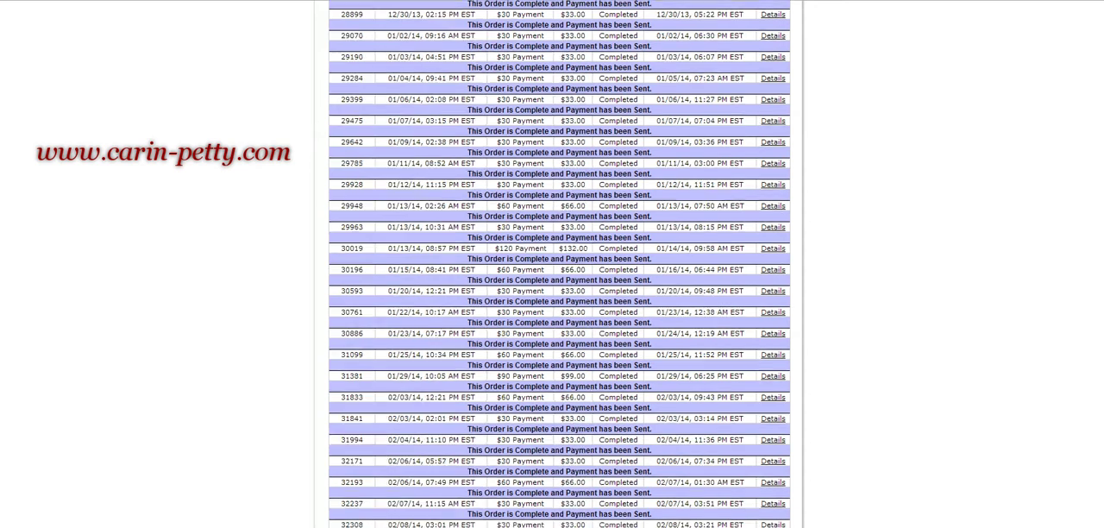
scroll(455, 259, "down", 1)
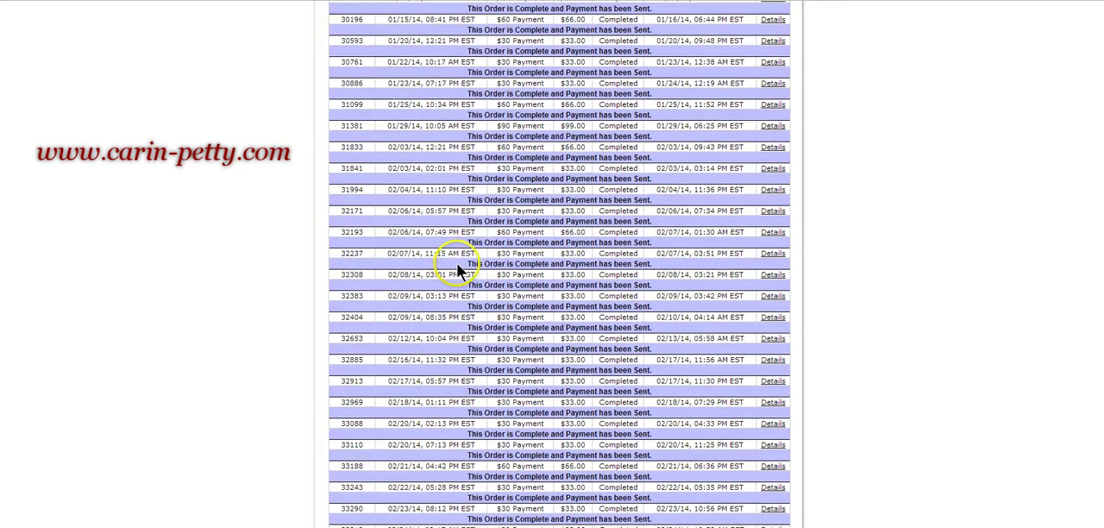
scroll(457, 259, "down", 2)
scroll(456, 259, "down", 2)
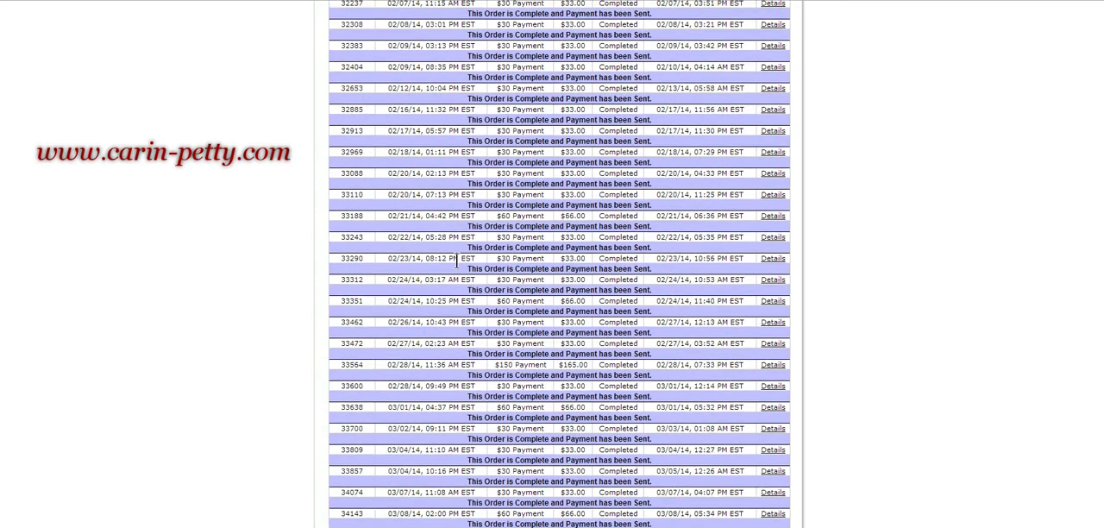
scroll(457, 260, "down", 2)
scroll(457, 260, "down", 1)
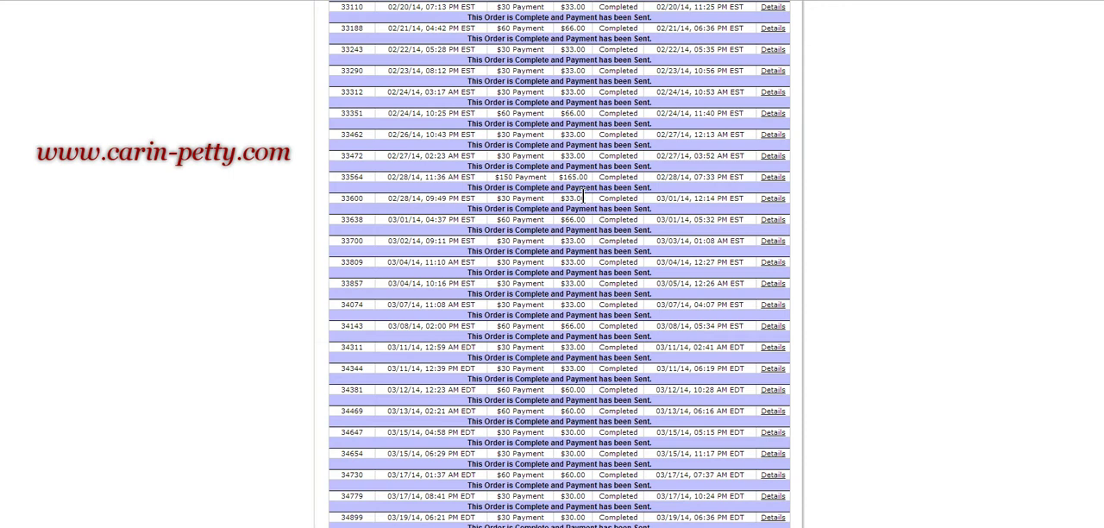
scroll(584, 198, "down", 3)
scroll(584, 197, "down", 3)
scroll(584, 197, "down", 3)
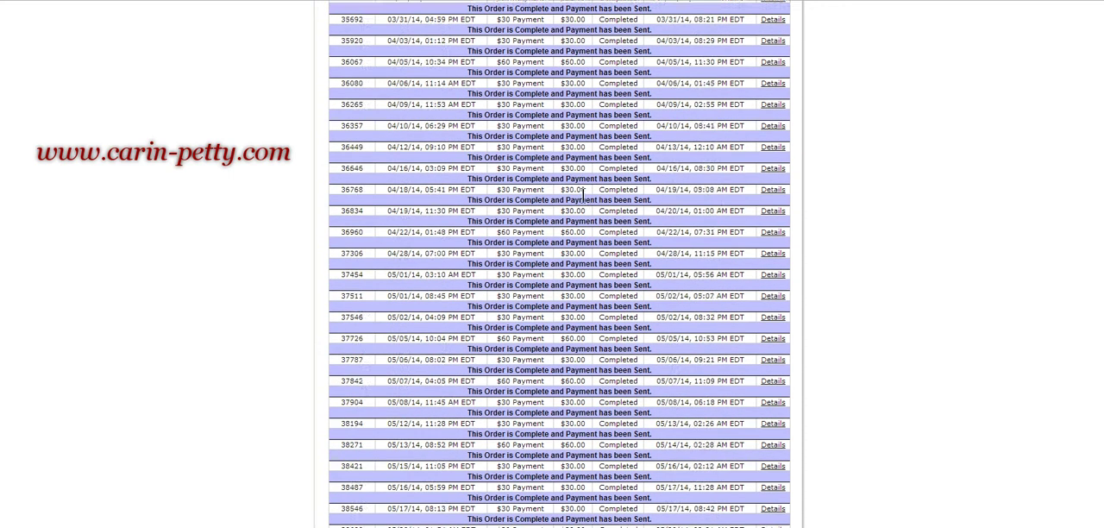
scroll(584, 197, "down", 3)
scroll(584, 196, "down", 3)
scroll(584, 197, "down", 3)
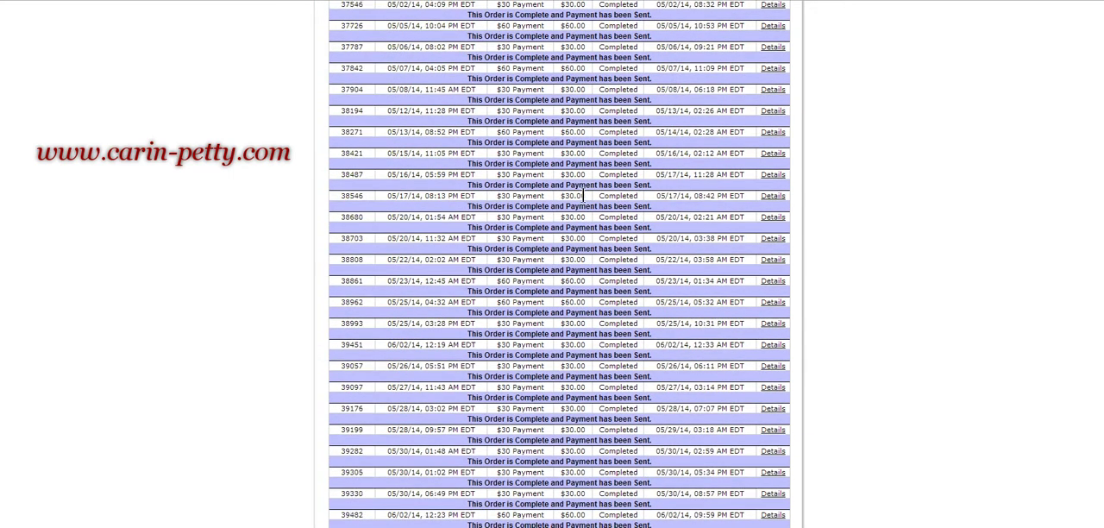
scroll(584, 197, "down", 3)
scroll(584, 197, "down", 3)
scroll(584, 196, "down", 3)
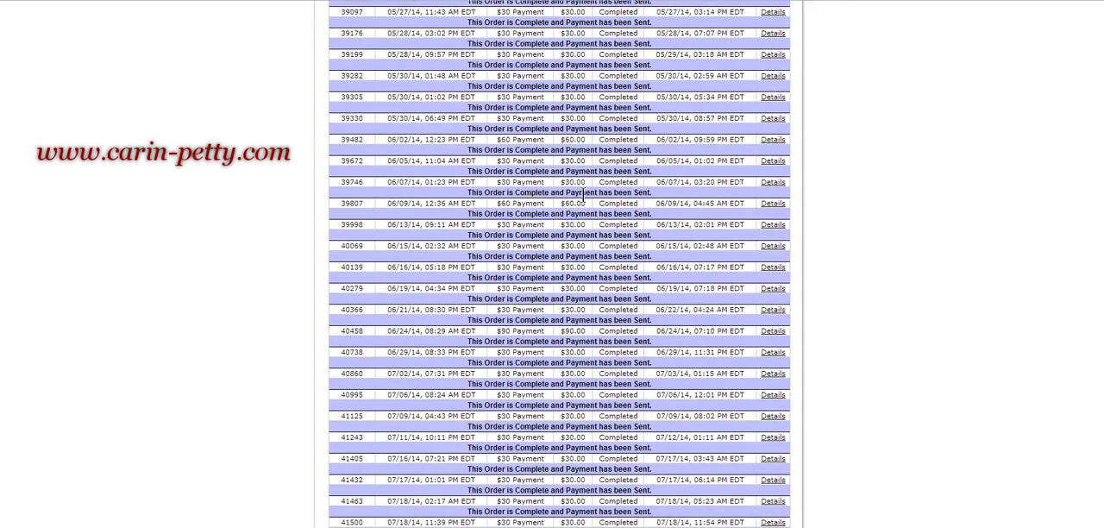
scroll(584, 197, "down", 3)
scroll(584, 196, "down", 3)
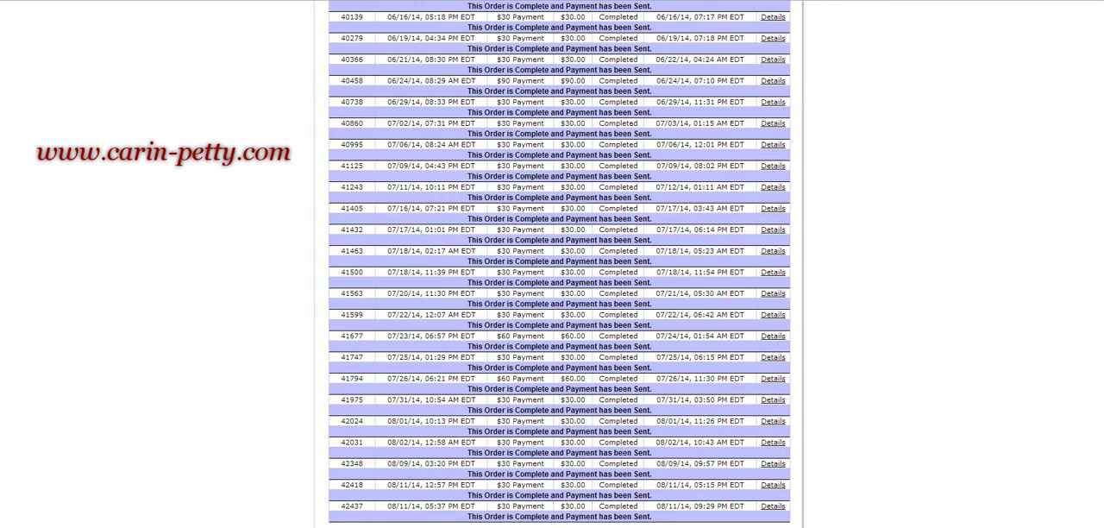
Step: Jump back to the top of the Double Orders page, where October 2012 order 4341 appears
key("Home")
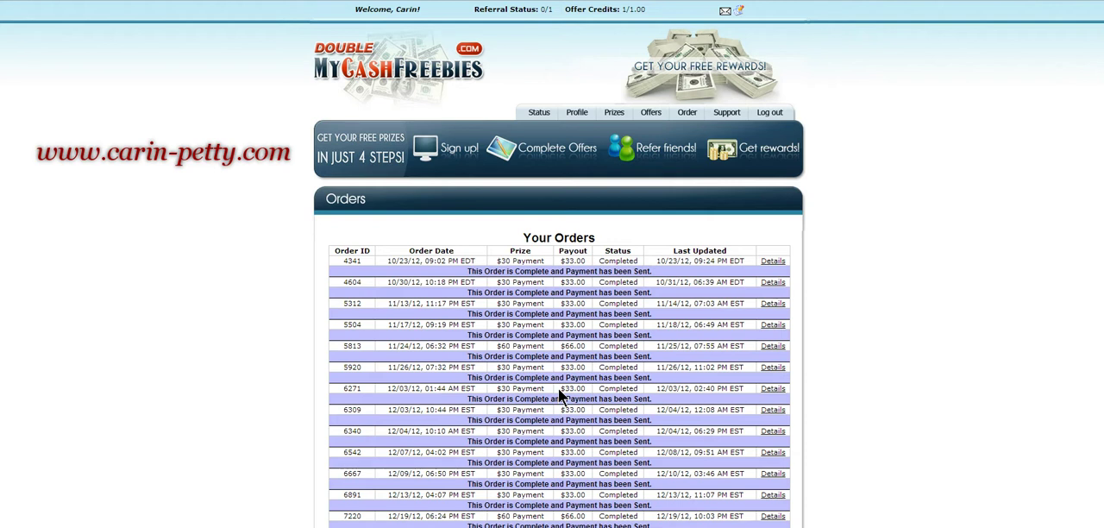
left_click(695, 356)
left_click(553, 334)
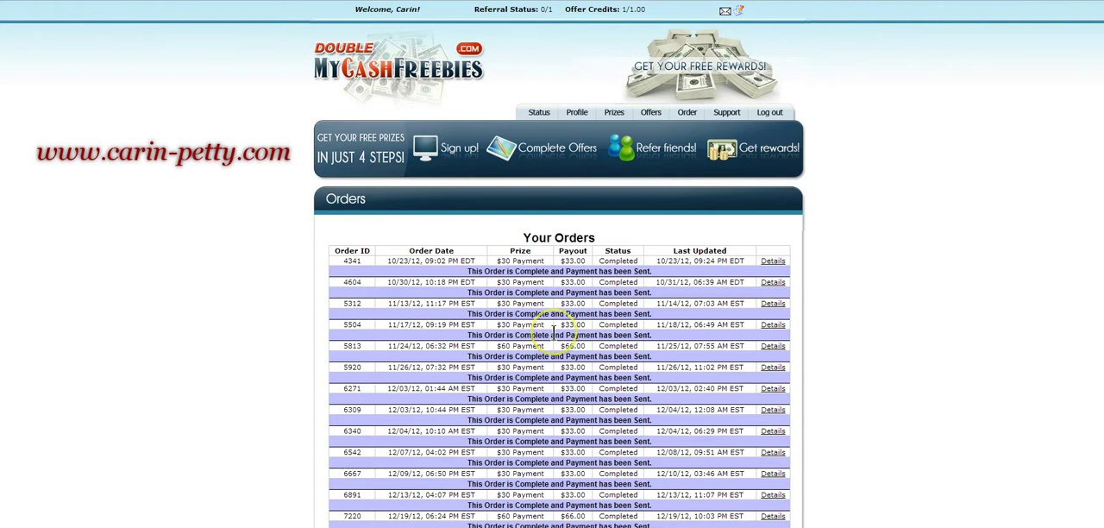